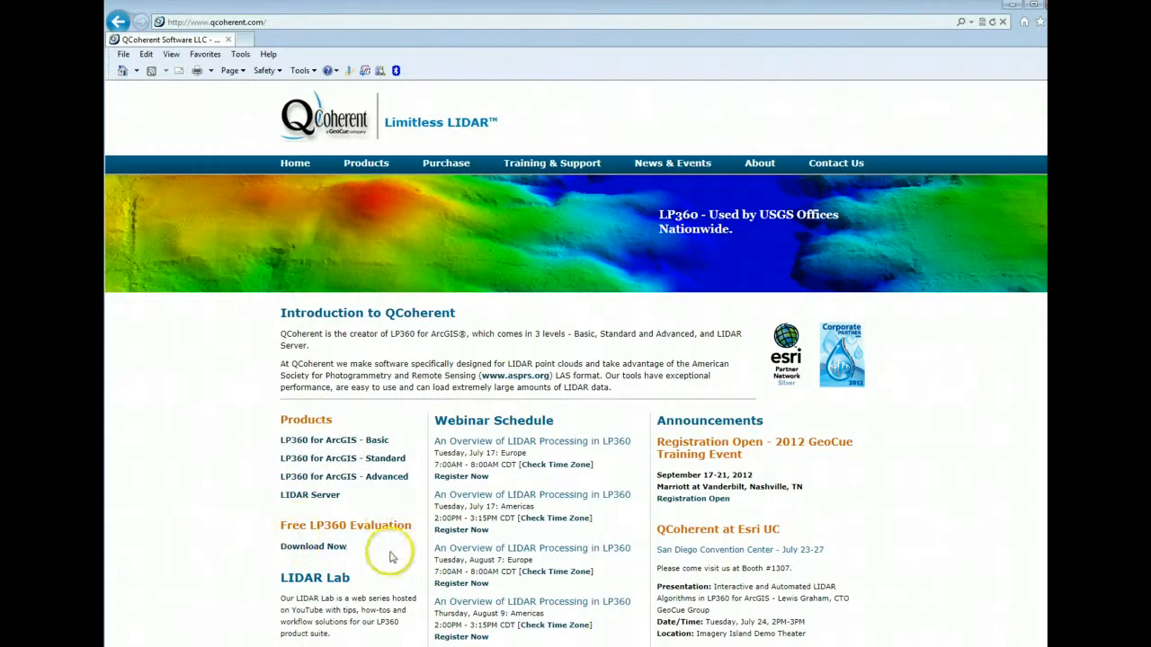
# - Submit the free LP360 evaluation request with contact details, organization GeoCue Corp, source "Recommended by Aerometric" and comment "I heard this is really great stuff!!"
pyautogui.click(318, 551)
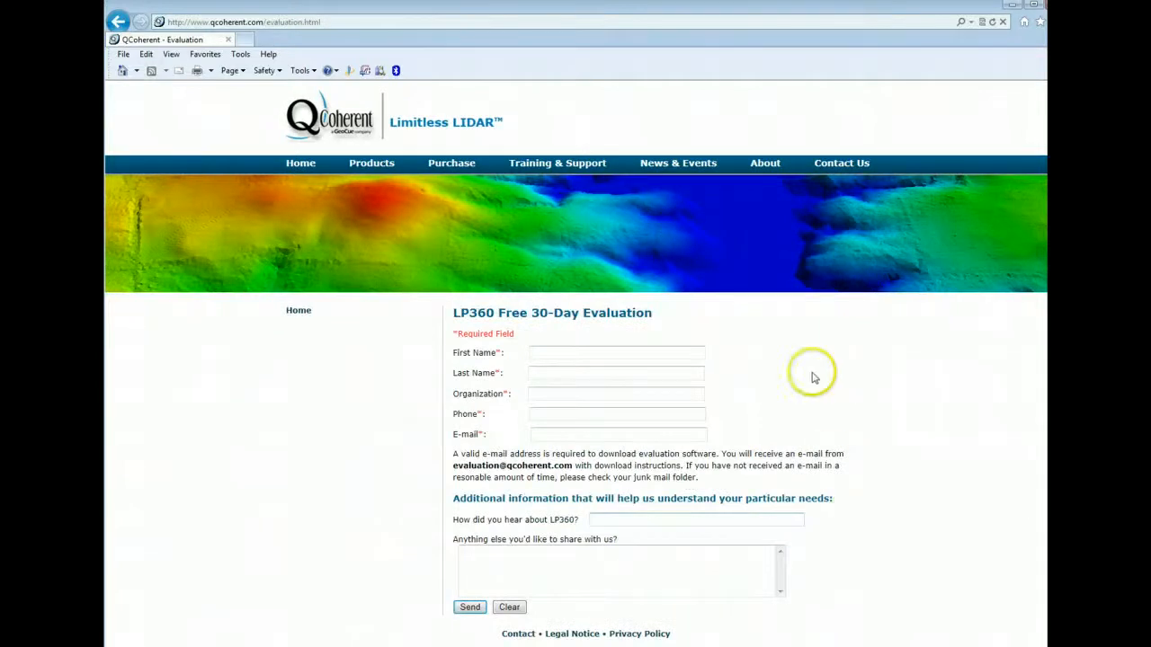
pyautogui.click(558, 348)
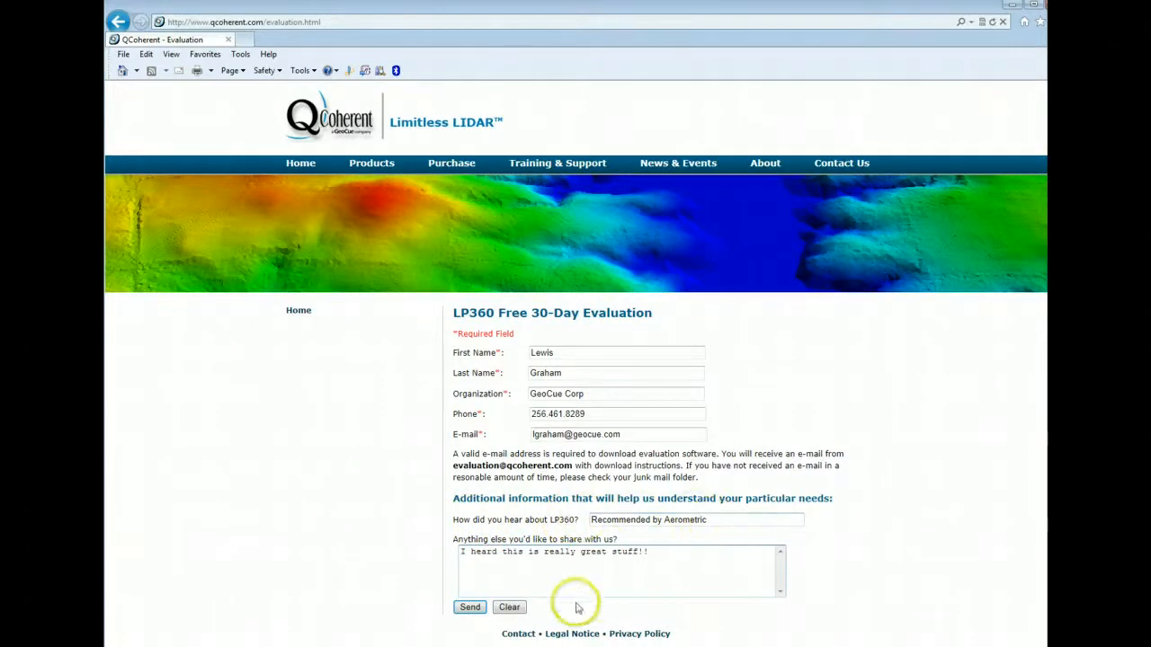
pyautogui.click(463, 608)
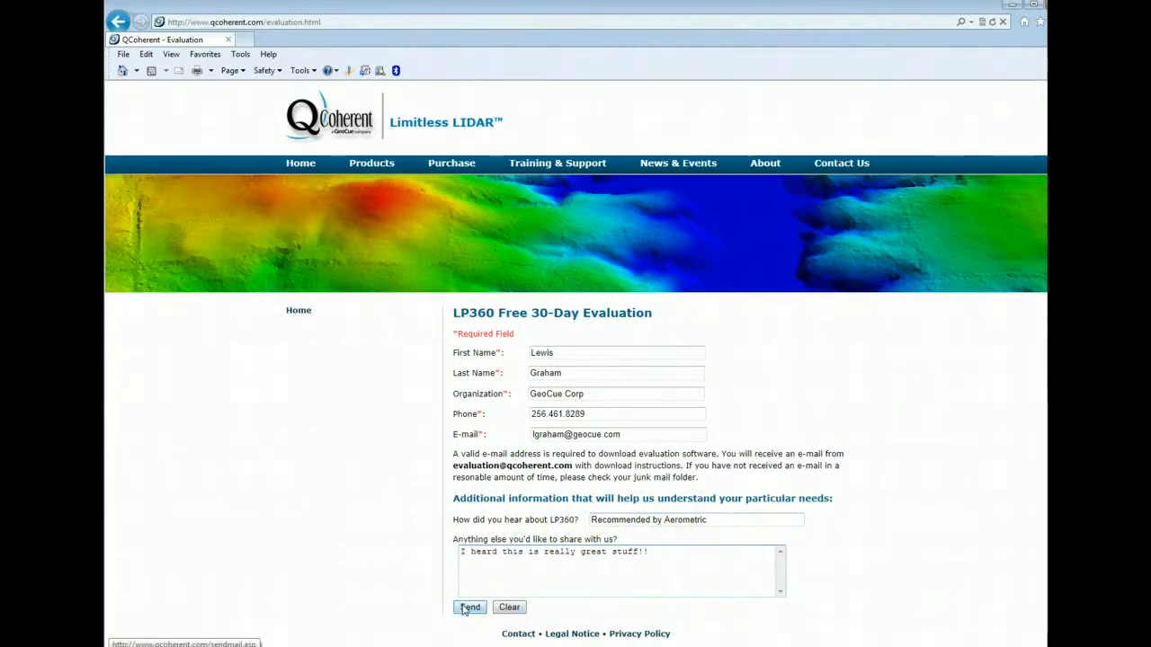
pyautogui.click(465, 611)
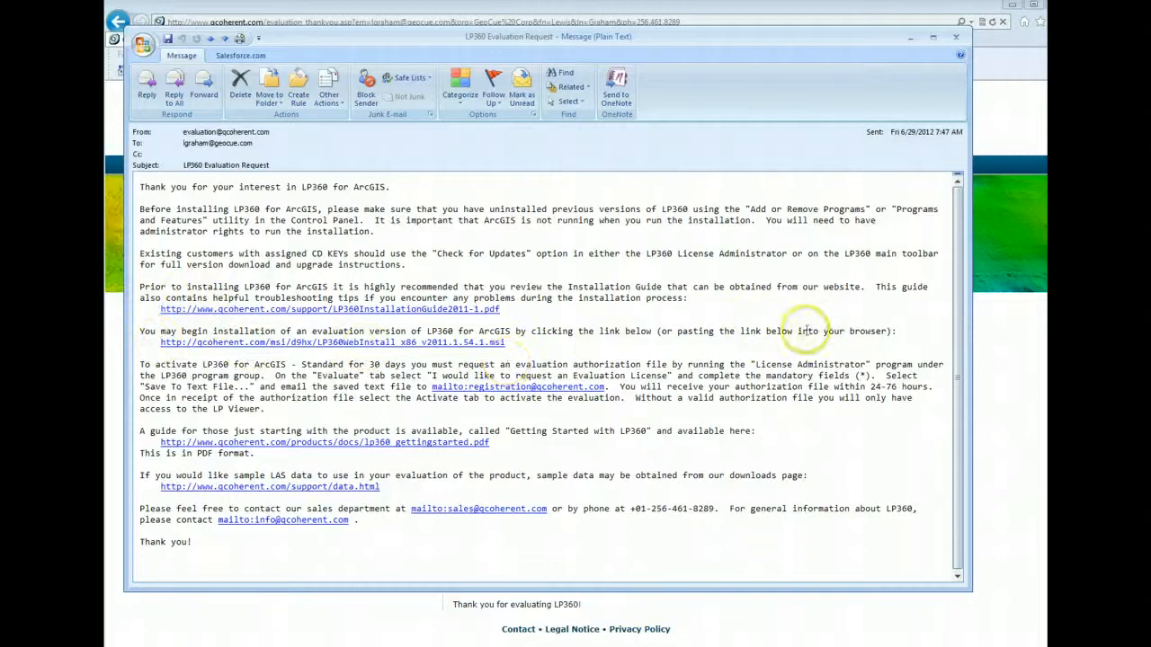
# - Download the LP360 web installer from the link in the evaluation request e-mail and save it to the default downloads folder
pyautogui.click(400, 342)
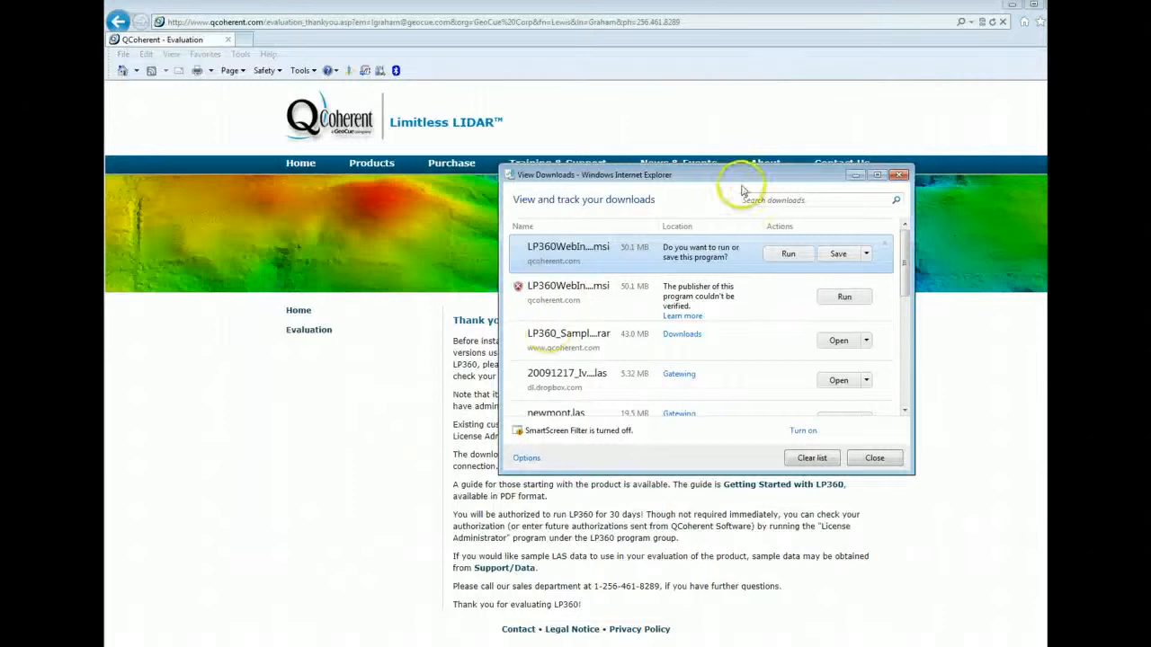
pyautogui.moveTo(740, 180); pyautogui.dragTo(614, 169)
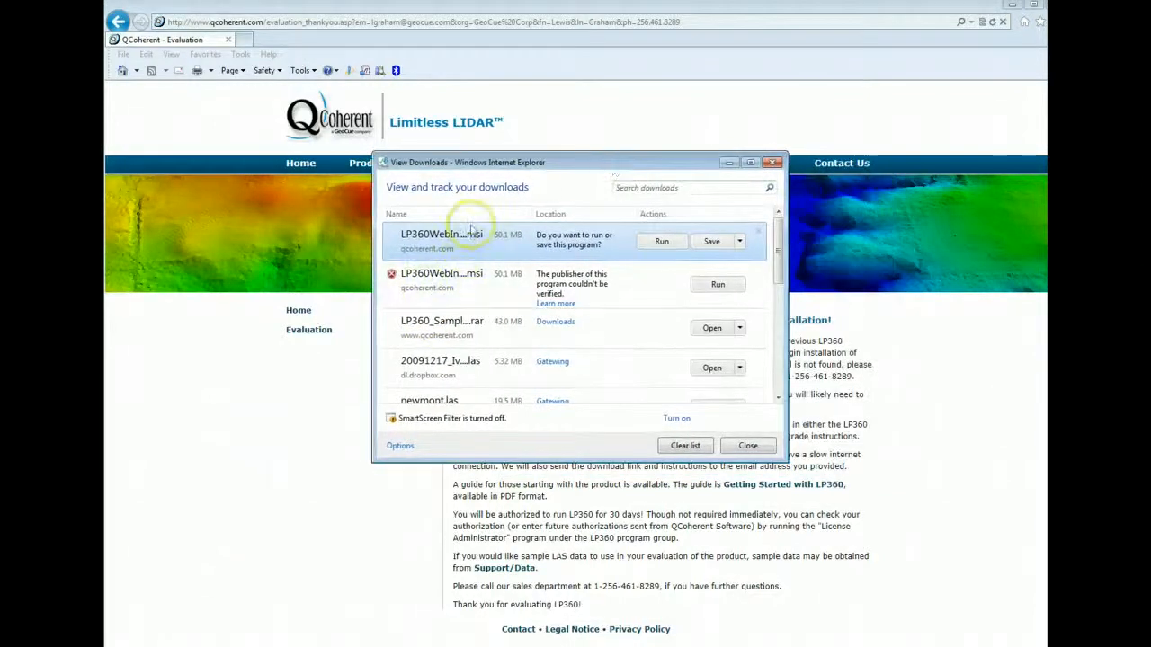
pyautogui.click(712, 242)
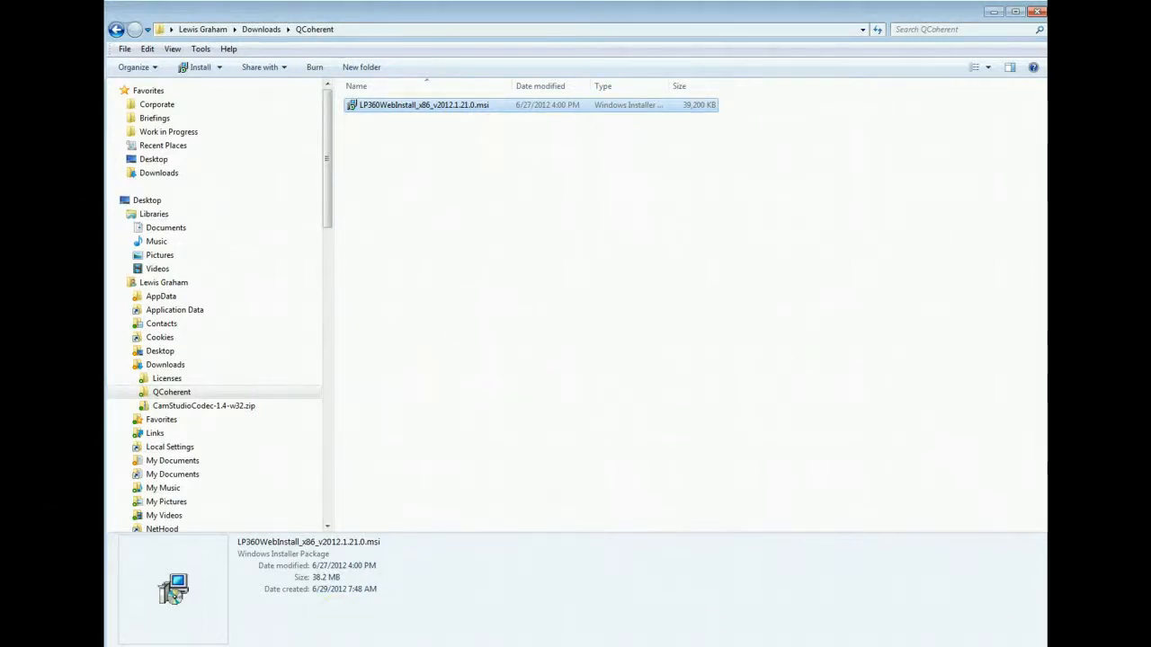
# - Uninstall LP360 32-bit through Programs and Features in the Windows Control Panel, and close that window
pyautogui.press('super')
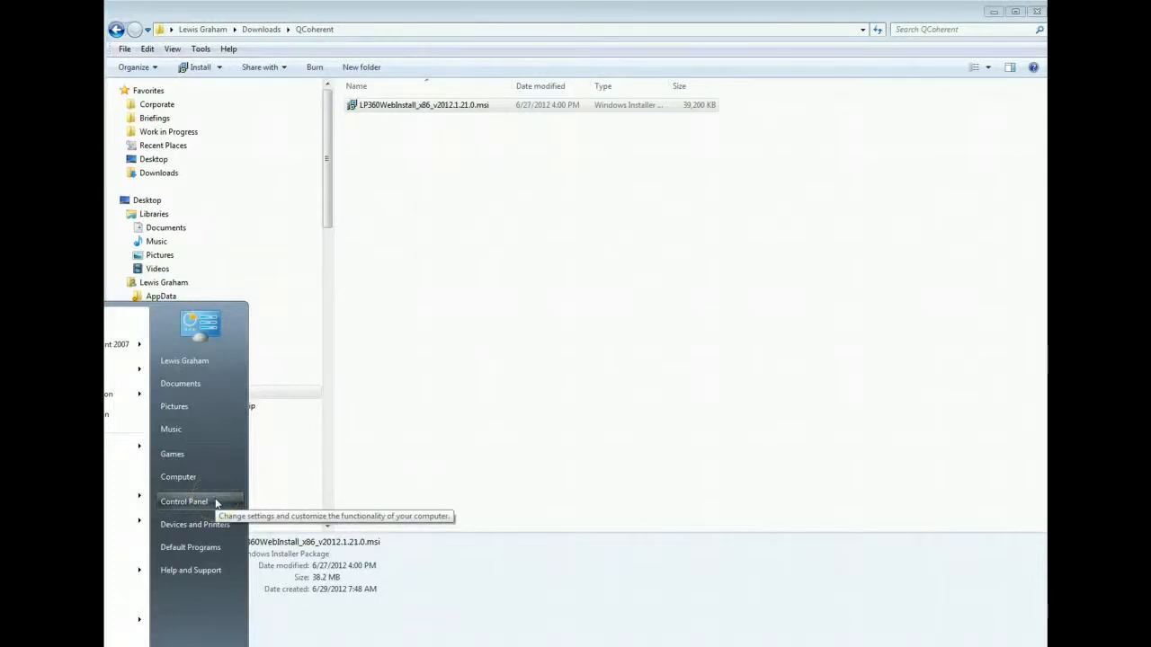
pyautogui.click(184, 502)
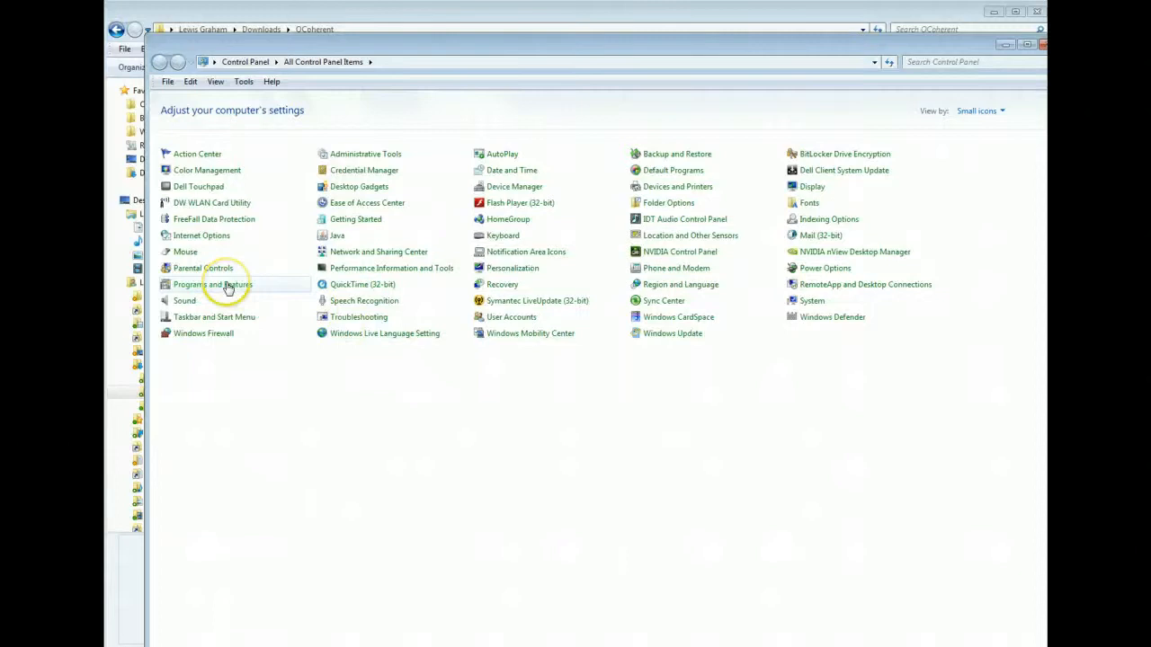
pyautogui.click(228, 286)
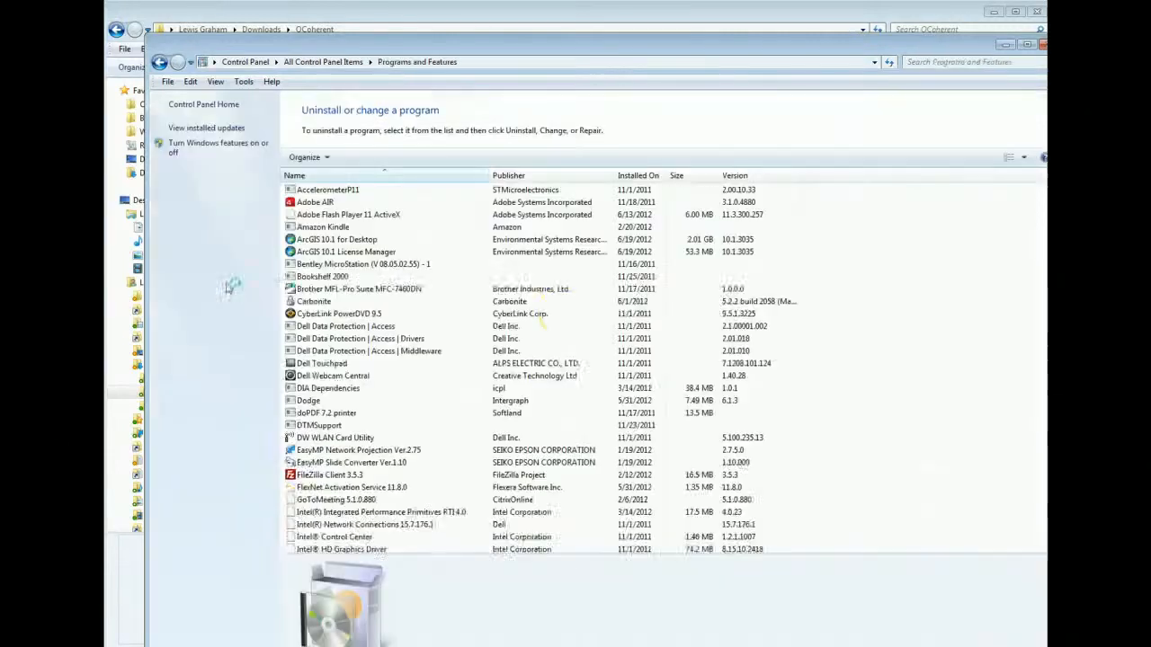
pyautogui.scroll(-15, 876, 306)
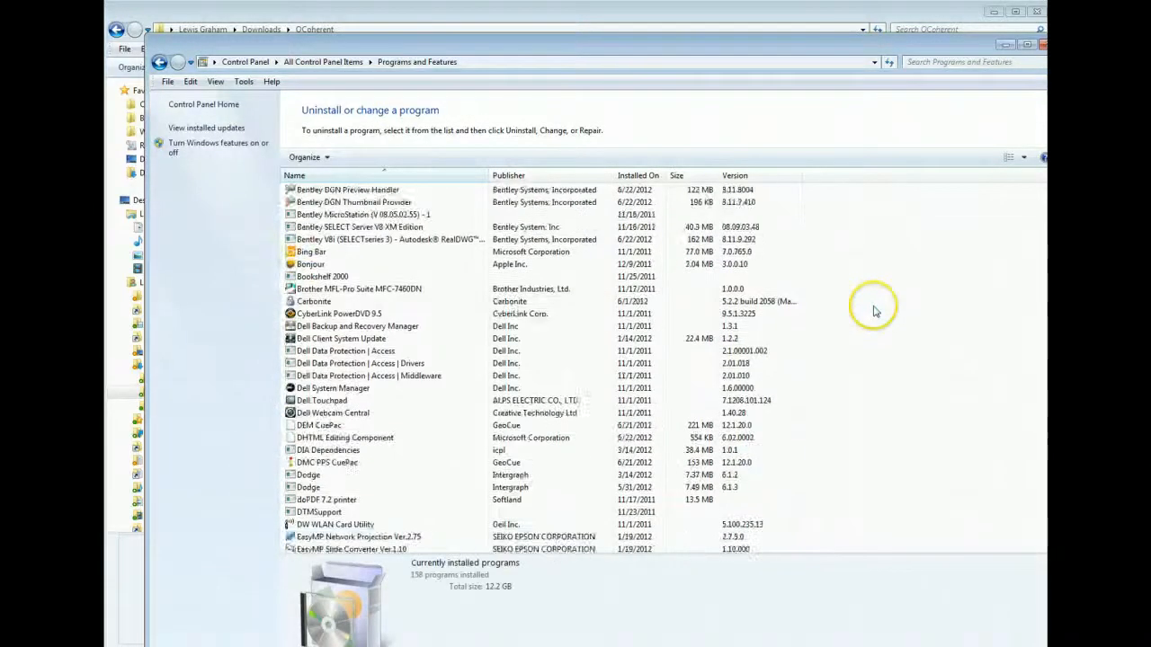
pyautogui.scroll(-5, 877, 311)
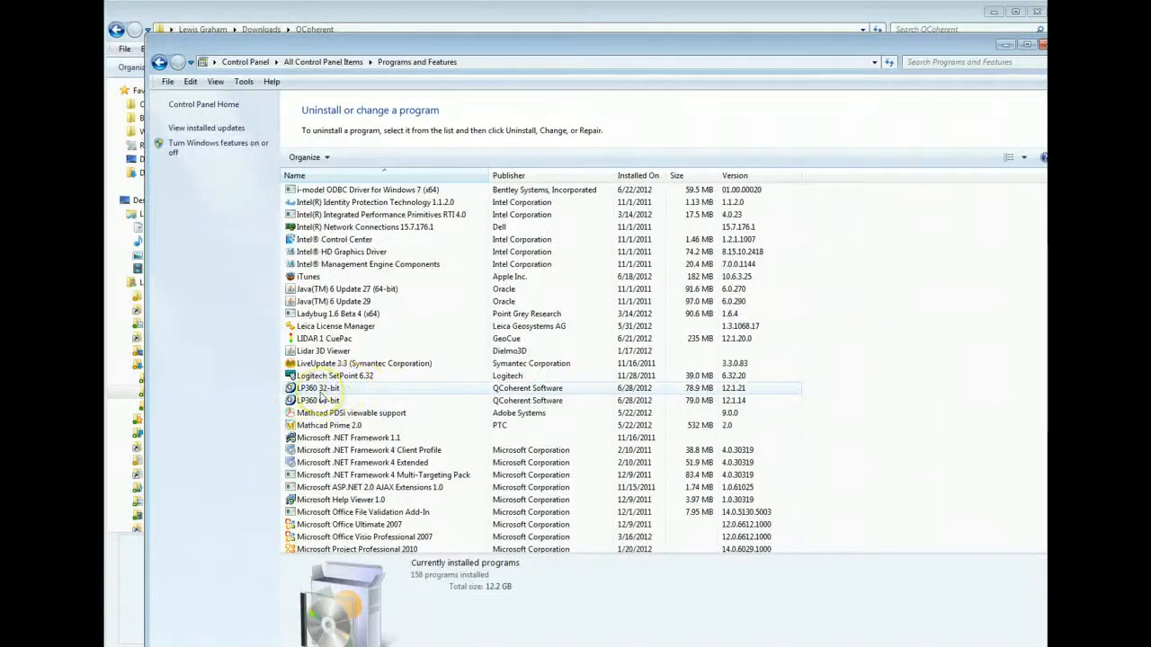
pyautogui.doubleClick(317, 389)
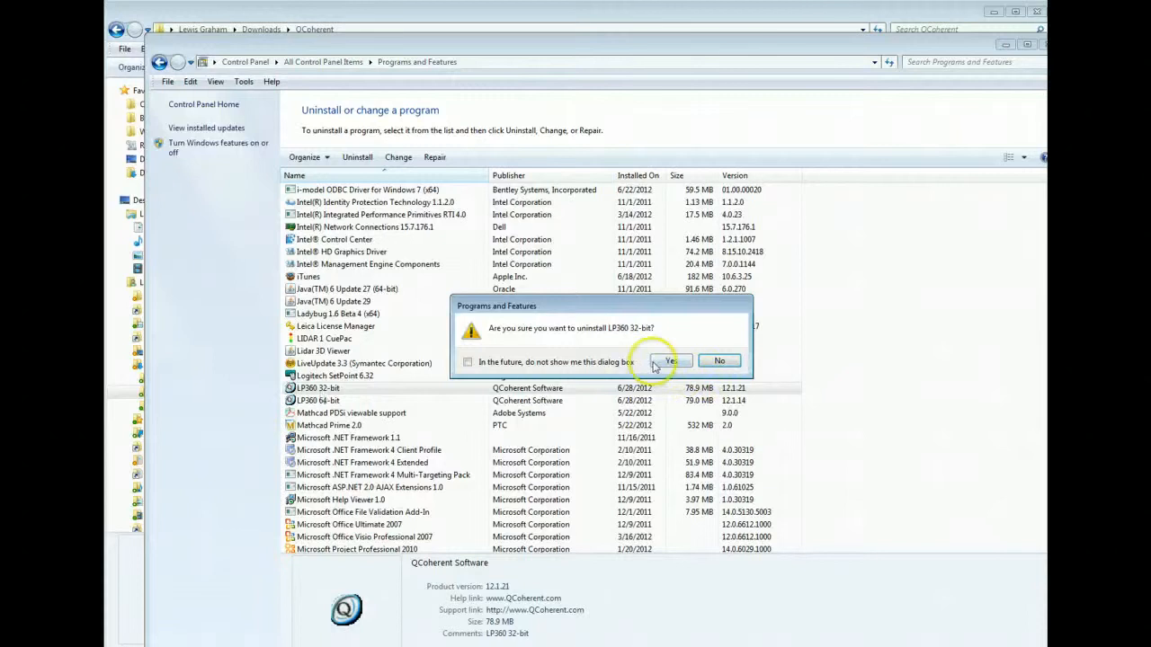
pyautogui.click(655, 363)
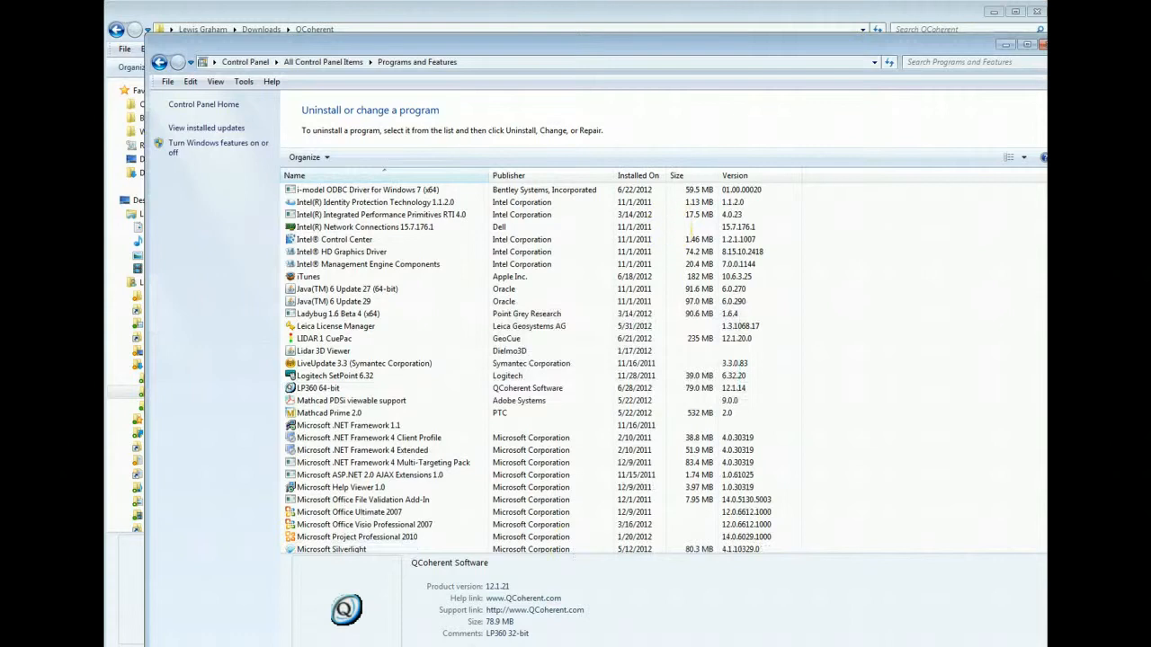
pyautogui.moveTo(820, 46); pyautogui.dragTo(733, 59)
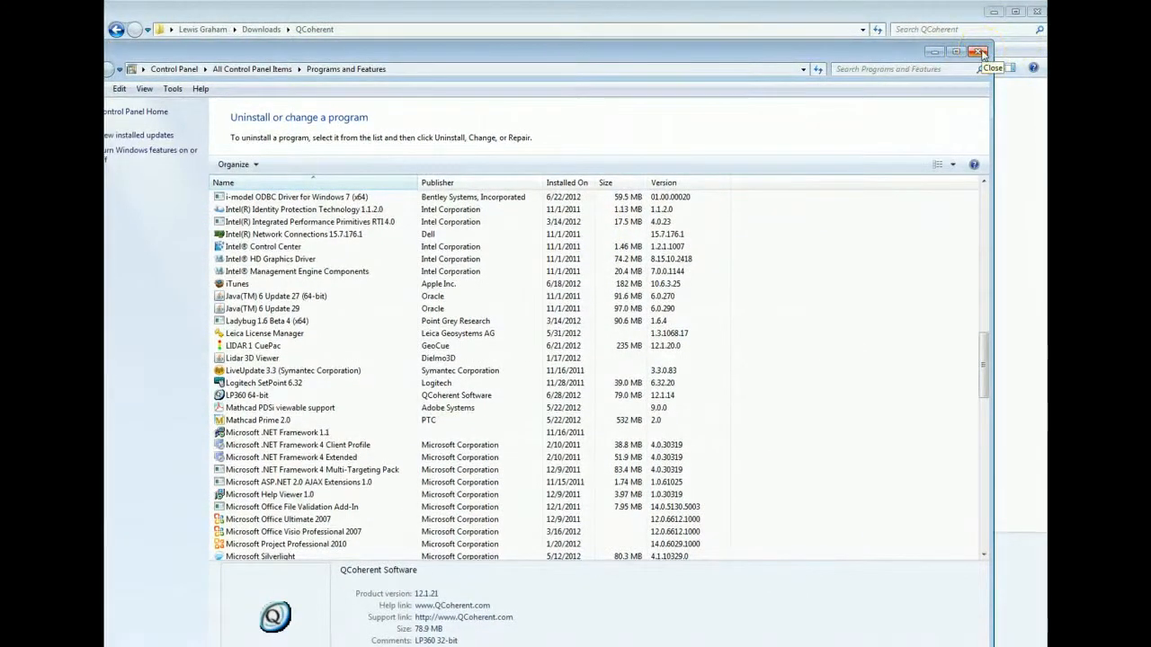
pyautogui.click(978, 52)
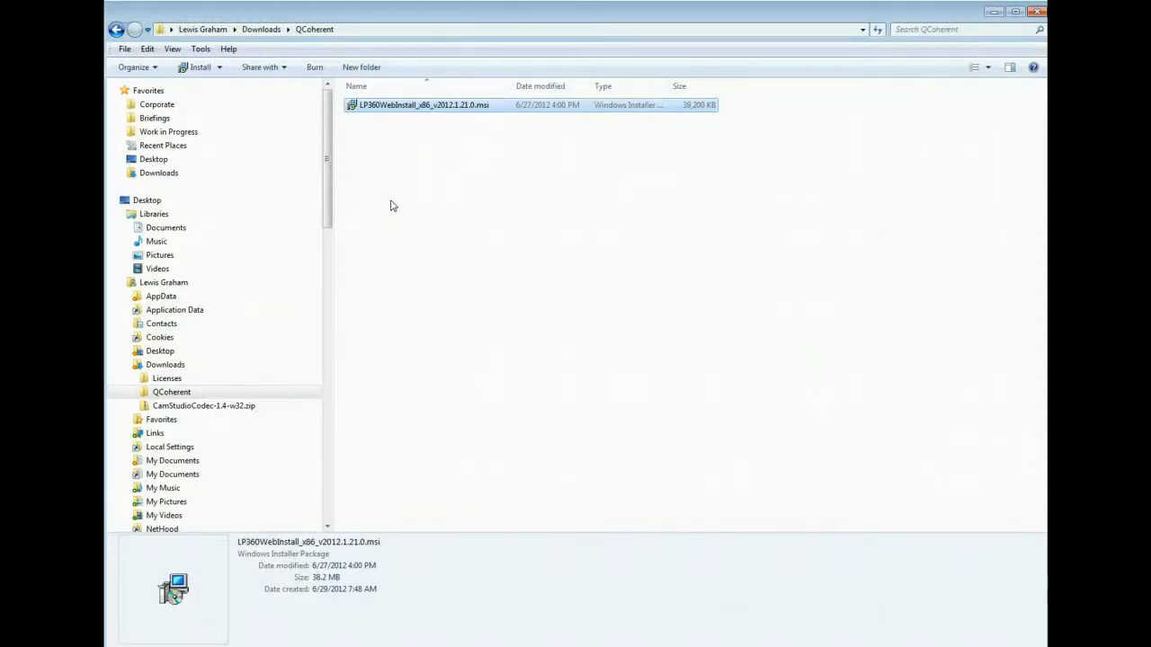
# - Install LP360 32-bit from LP360WebInstall_x86_v2012.1.21.0.msi, accepting the license agreement and keeping the default installation folder
pyautogui.doubleClick(435, 115)
pyautogui.click(735, 476)
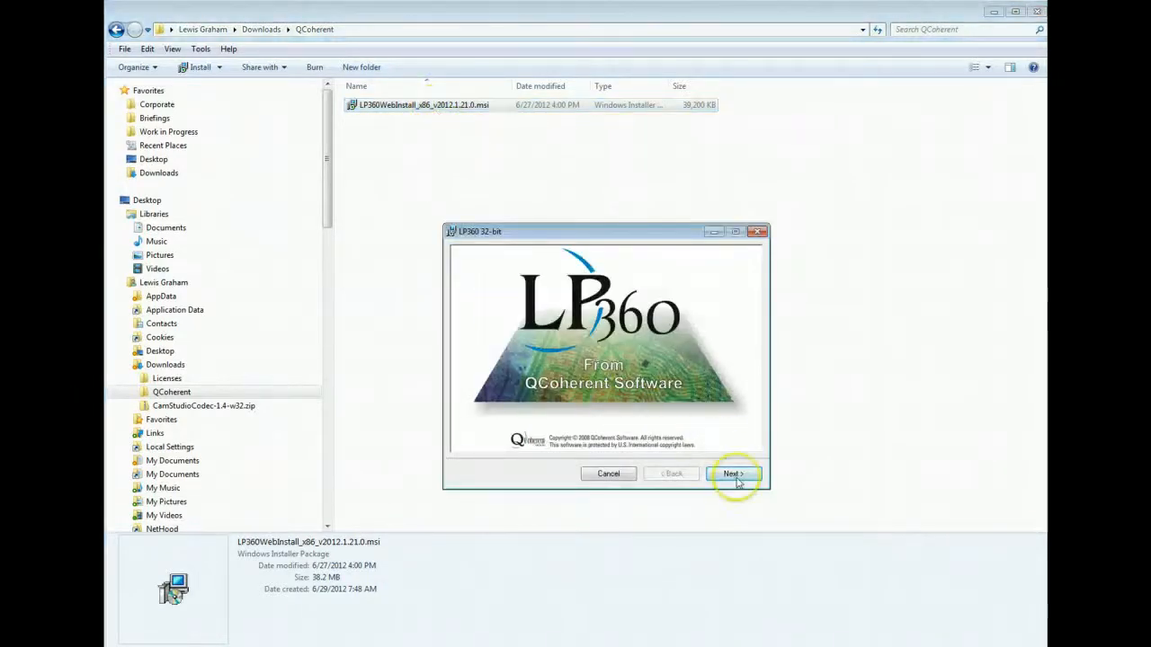
pyautogui.click(736, 480)
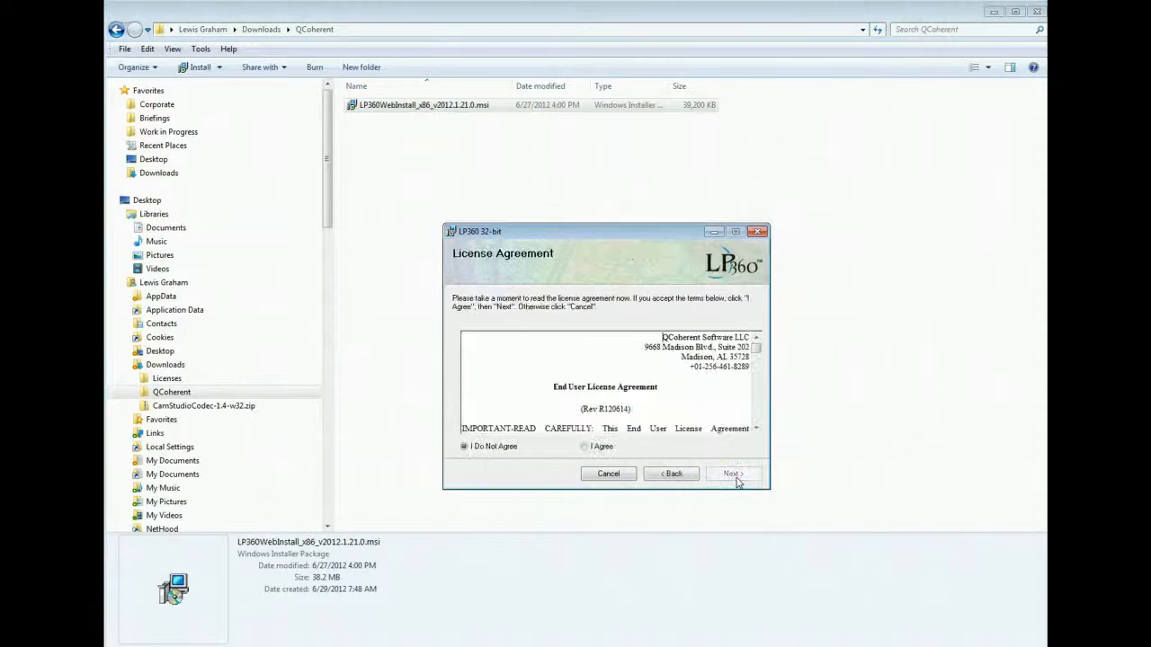
pyautogui.click(586, 446)
pyautogui.click(724, 477)
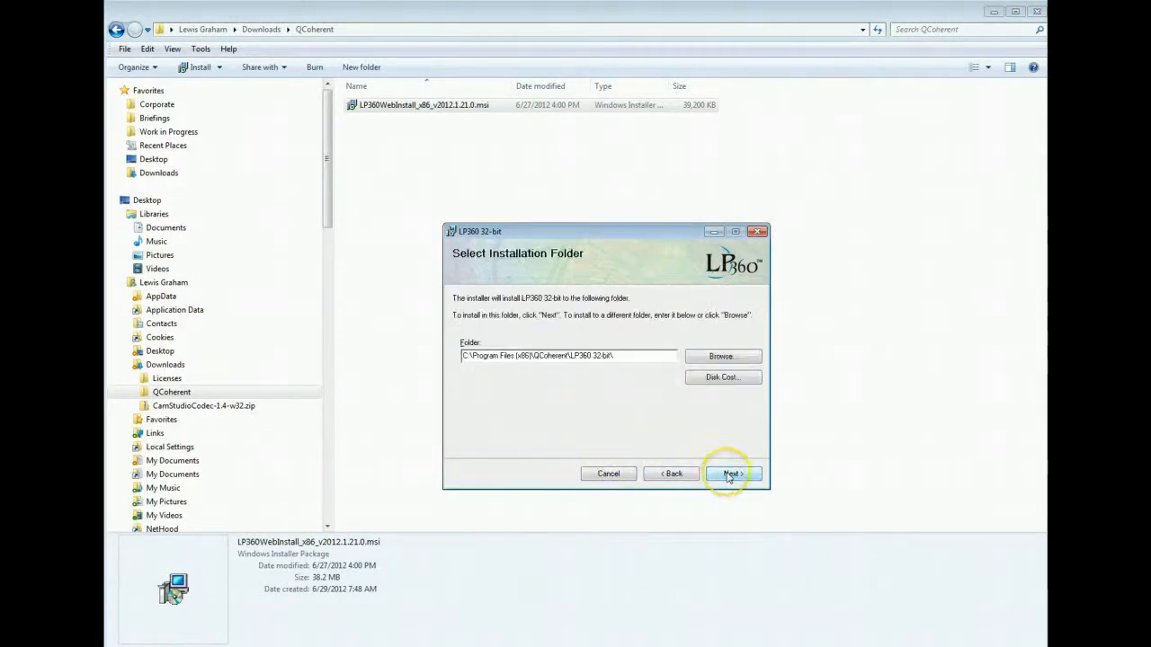
pyautogui.click(730, 477)
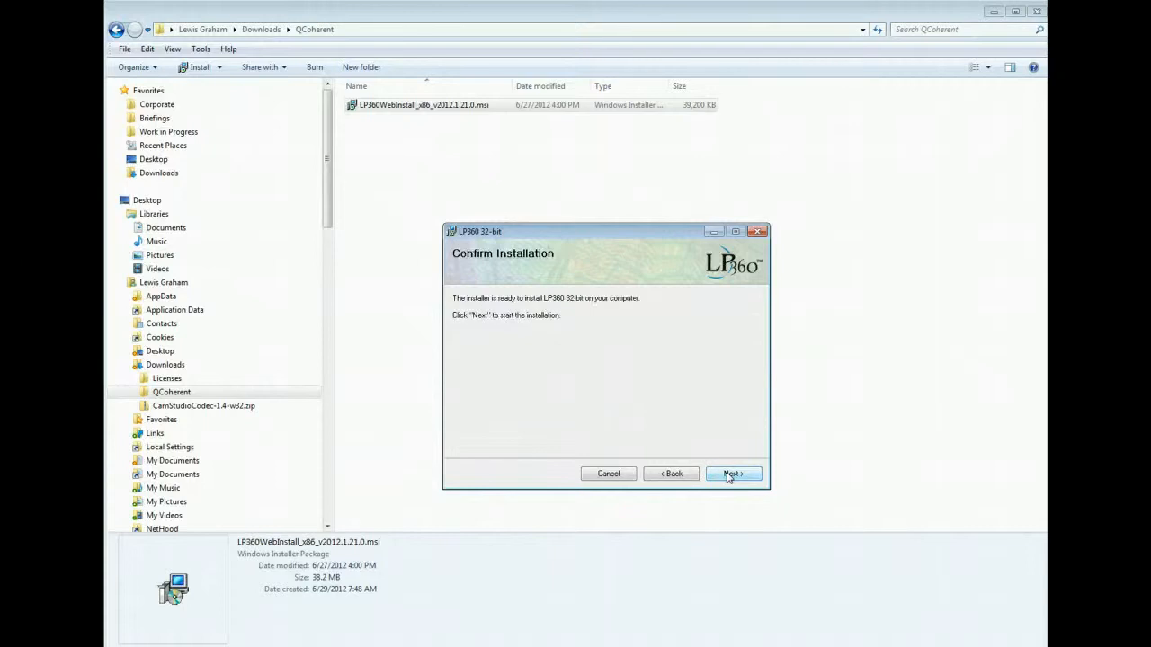
pyautogui.click(730, 478)
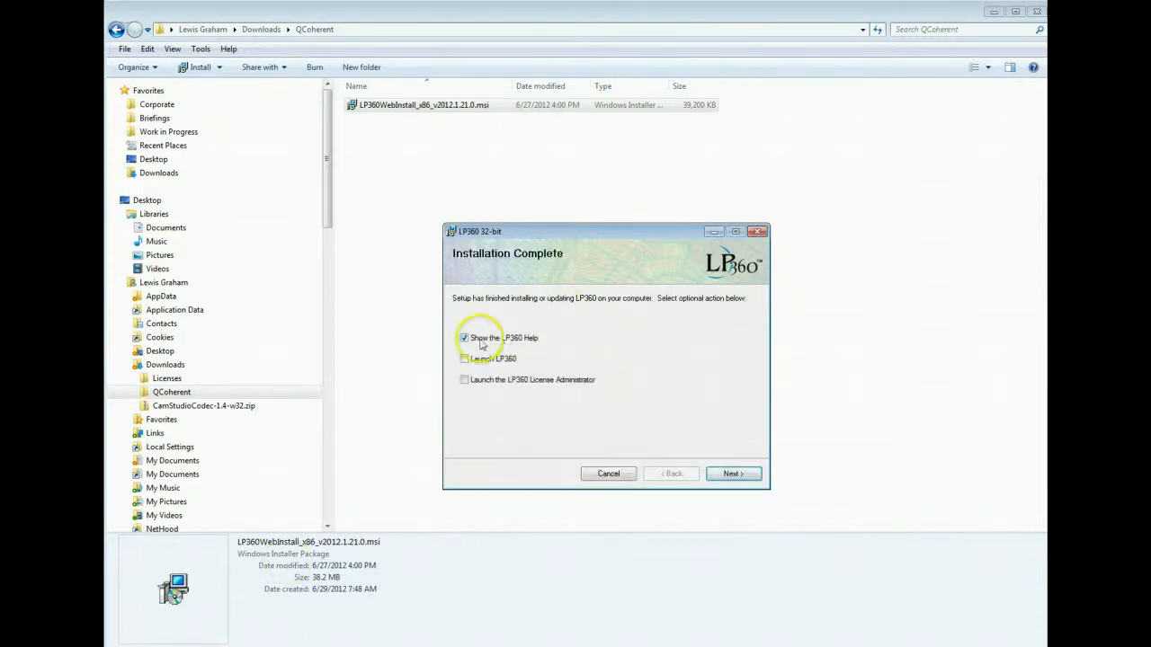
# - Turn off showing the LP360 Help and finish the installer without launching any optional program
pyautogui.click(469, 340)
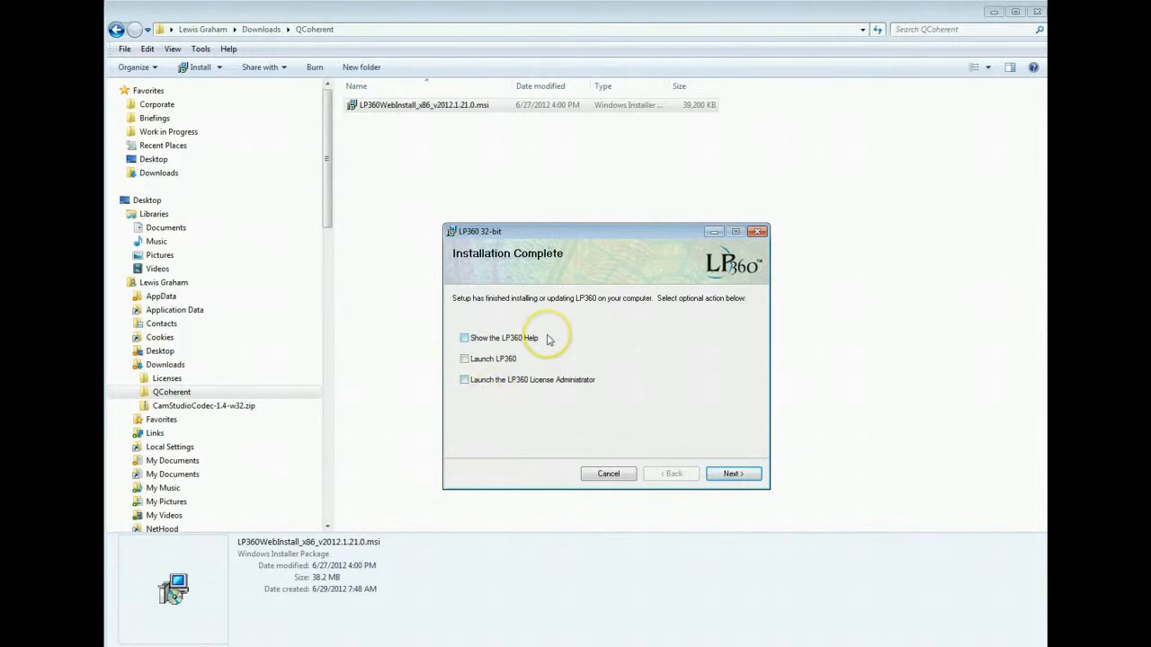
pyautogui.click(735, 476)
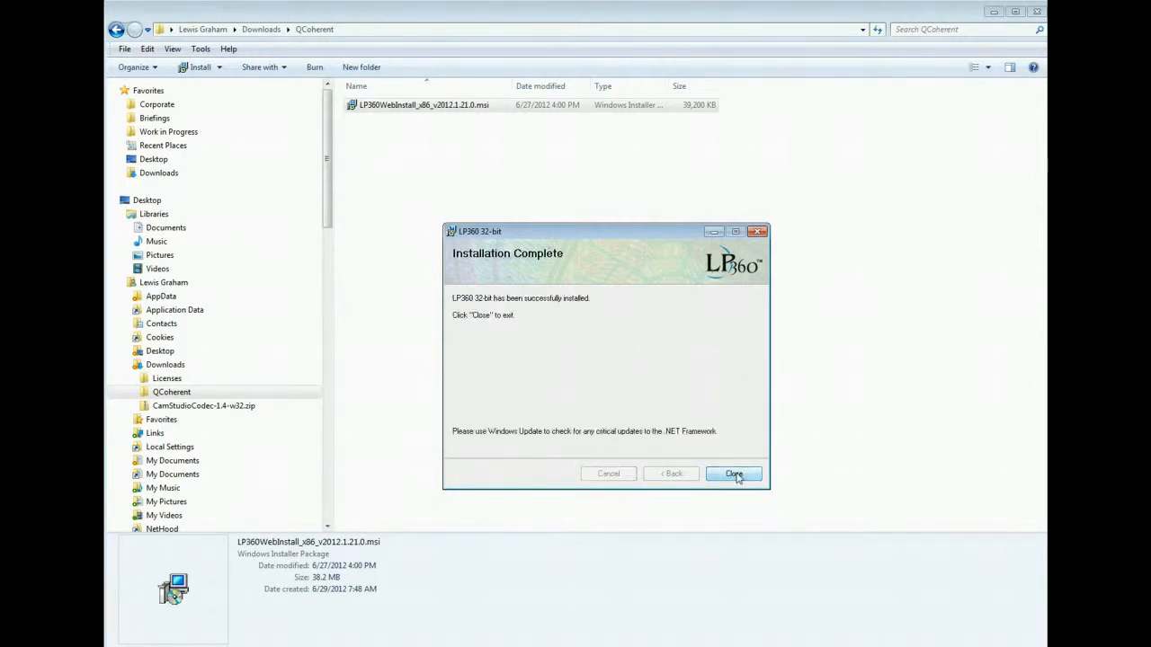
pyautogui.click(735, 475)
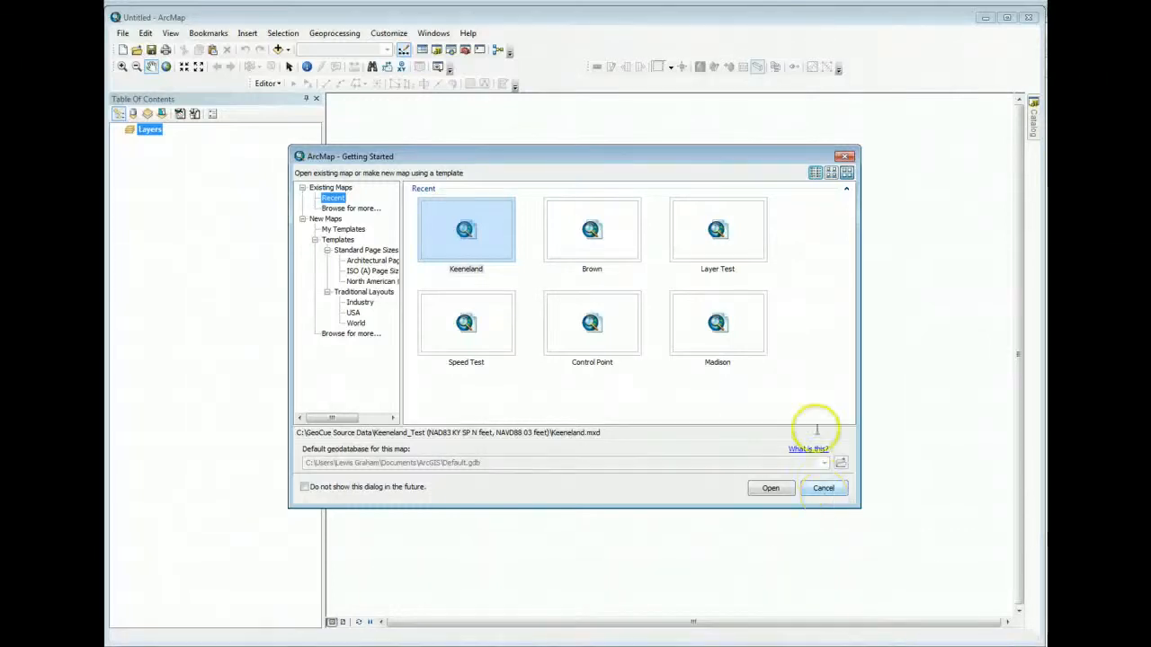
# - Dismiss ArcMap's Getting Started dialog and try to enable the LP360 extension
pyautogui.click(818, 489)
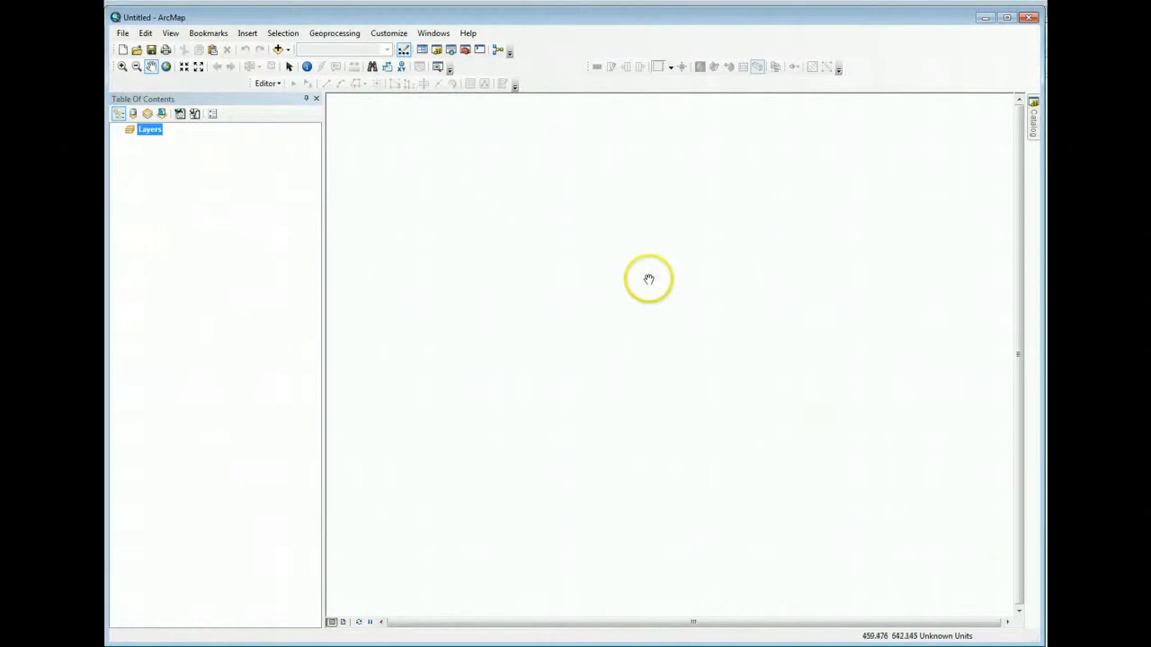
pyautogui.click(387, 34)
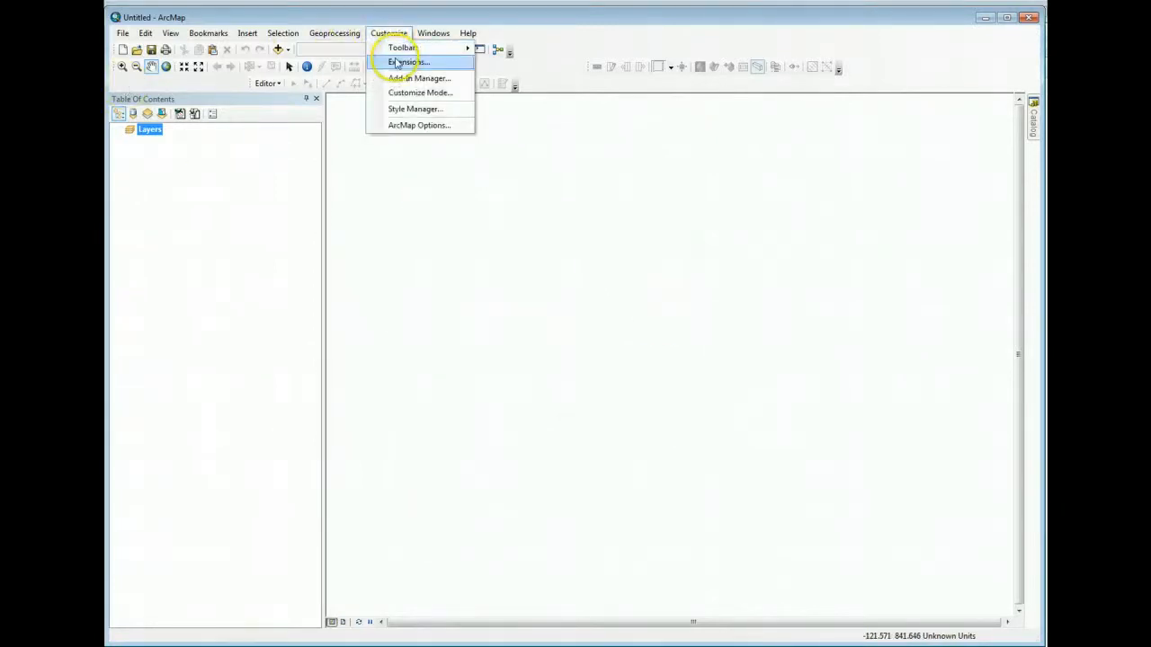
pyautogui.click(399, 61)
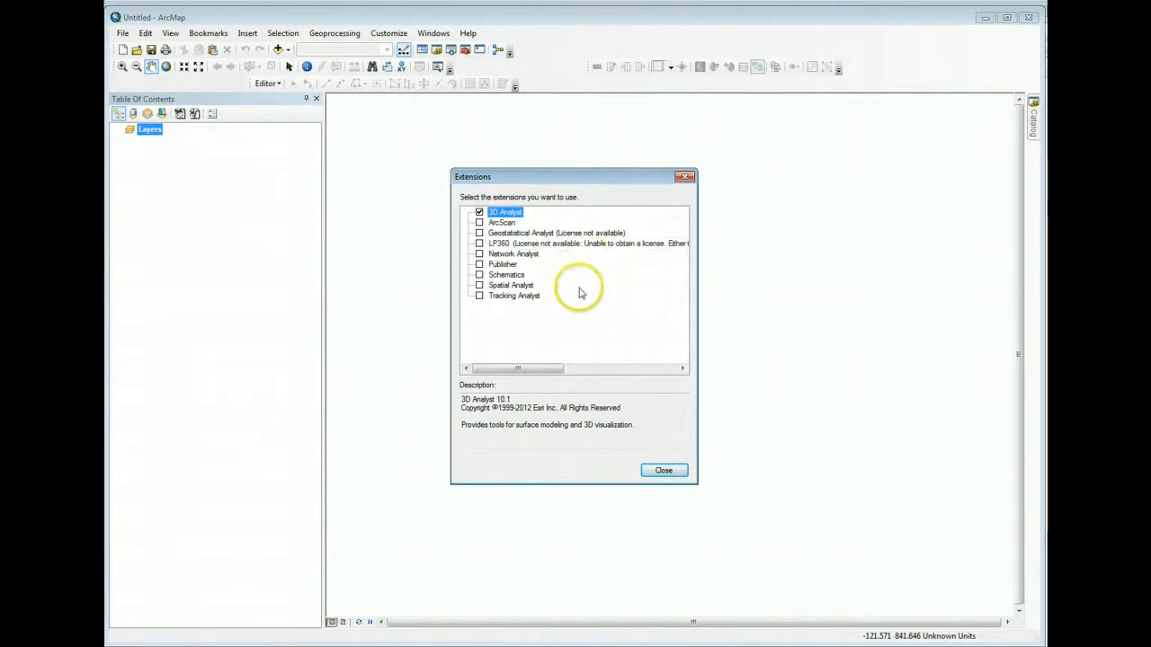
pyautogui.click(479, 244)
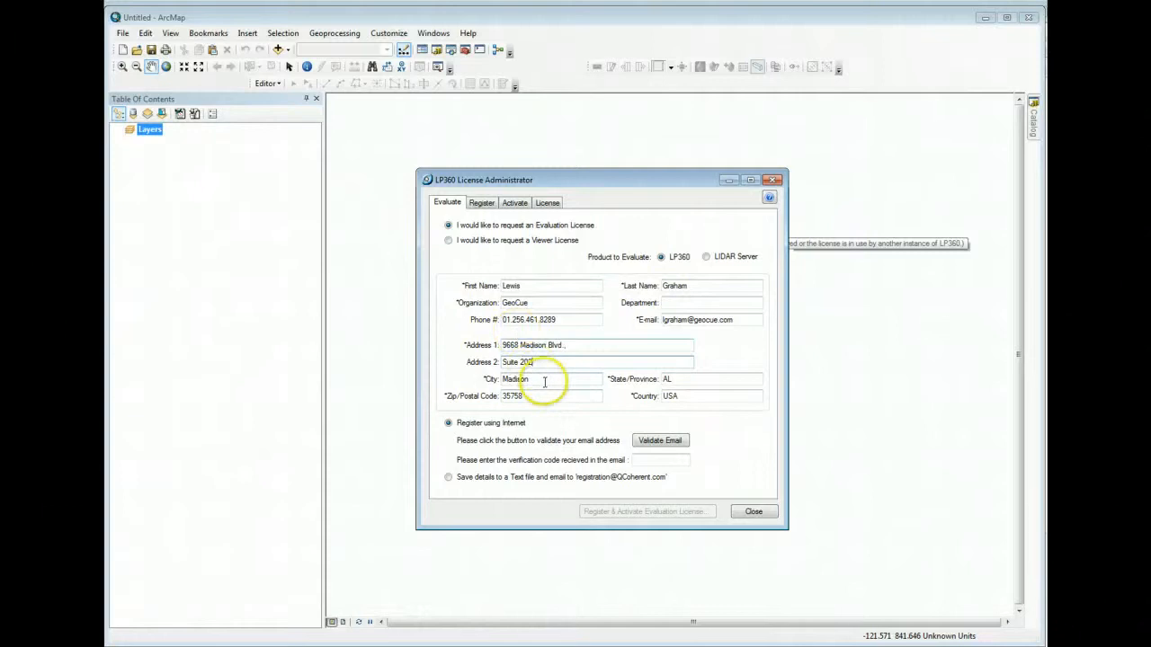
# - Request e-mail validation for the LP360 evaluation license with the applicant's contact and address details filled in, registering over the Internet
pyautogui.click(665, 441)
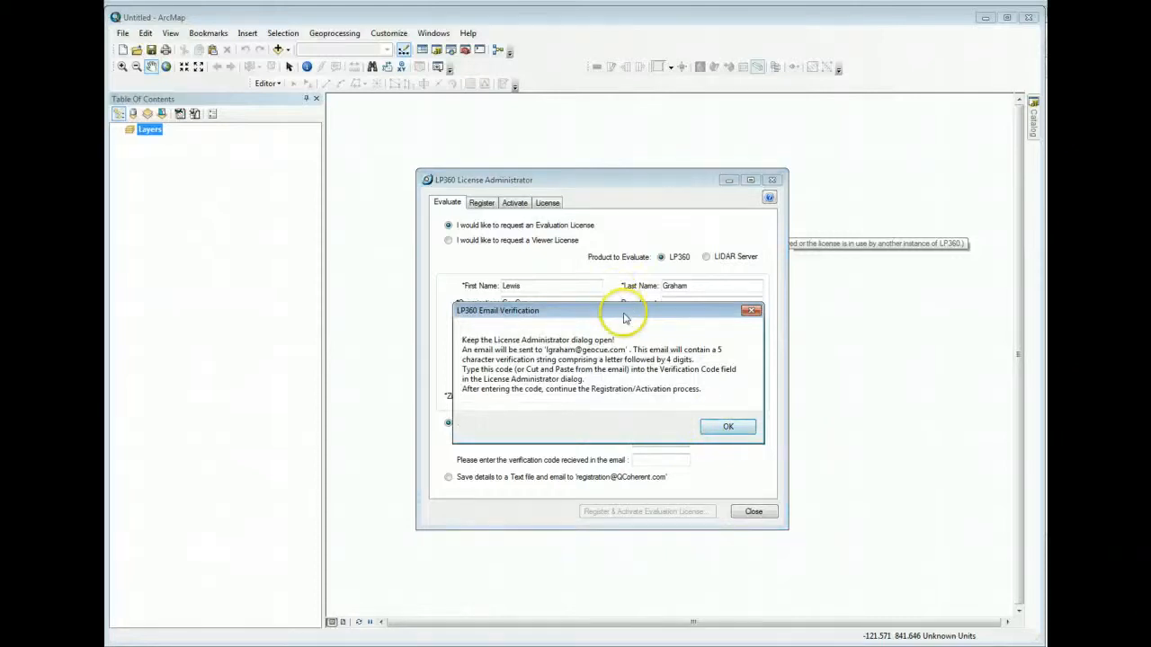
pyautogui.click(713, 429)
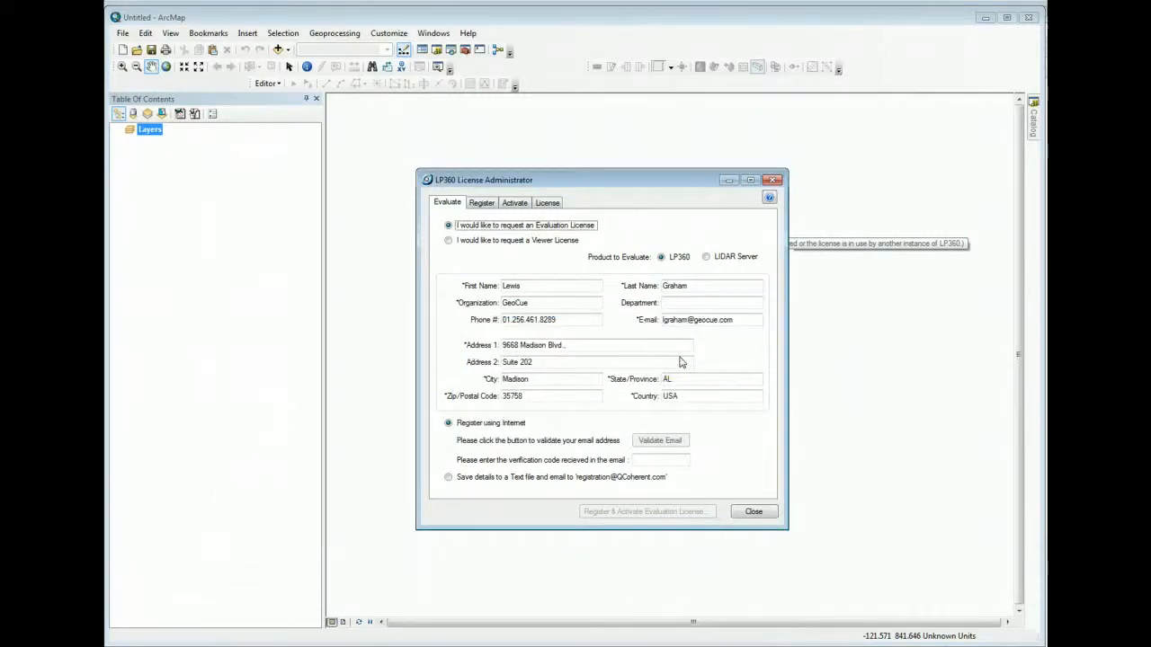
pyautogui.click(679, 363)
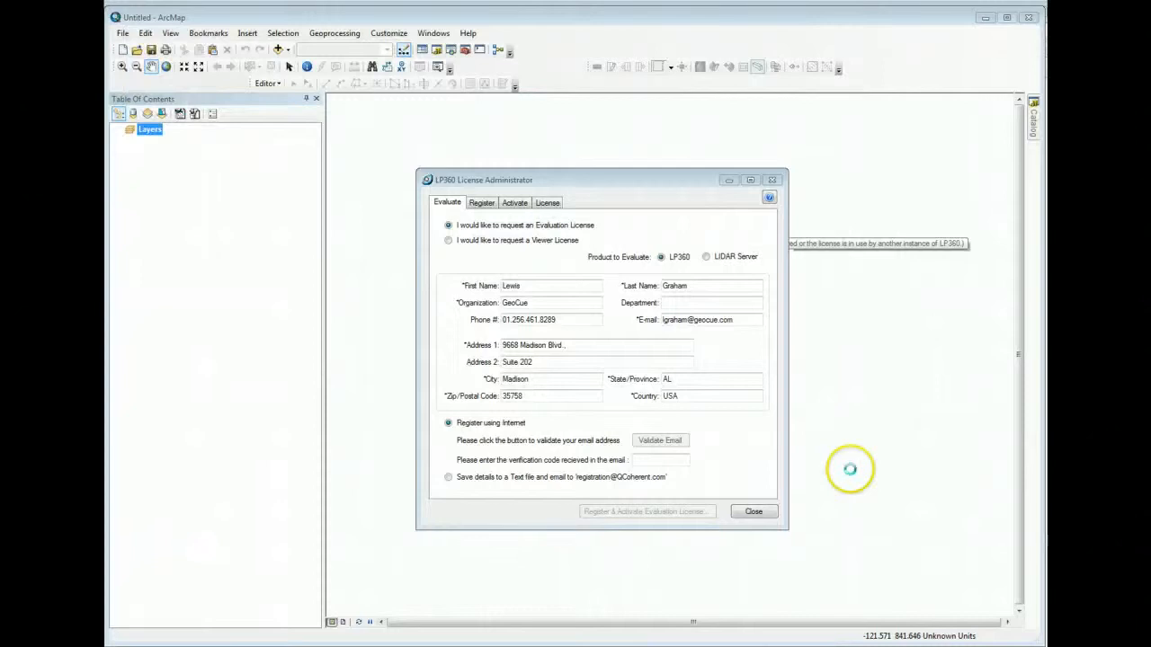
# - Enter the e-mailed verification code in the License Administrator's evaluation form
pyautogui.click(663, 459)
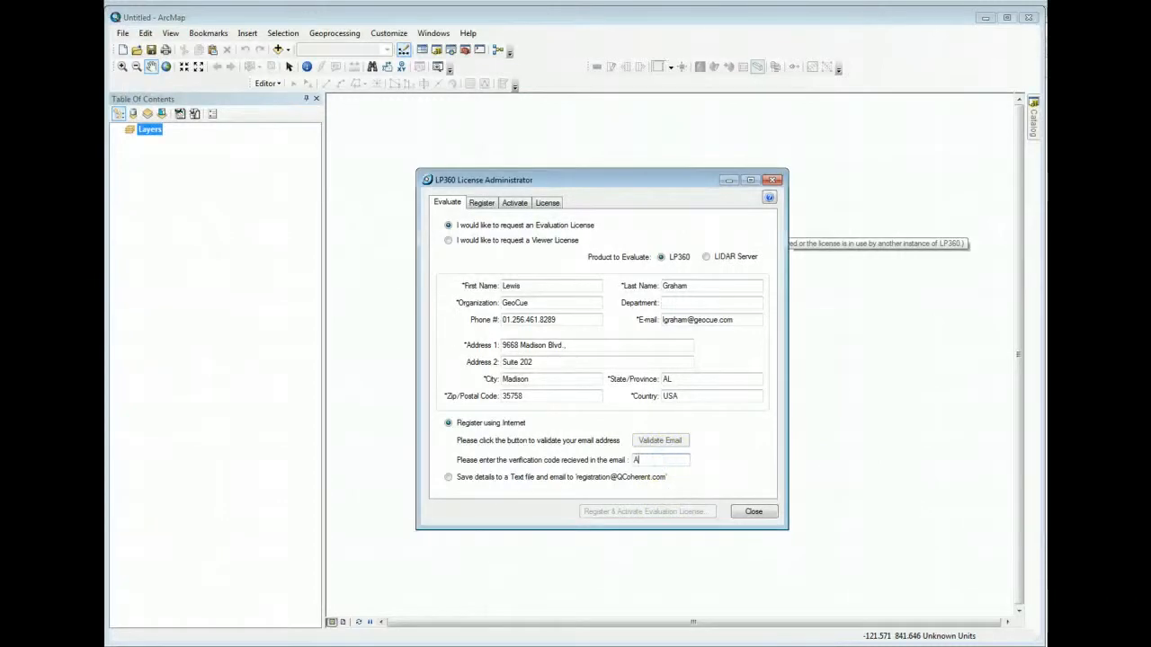
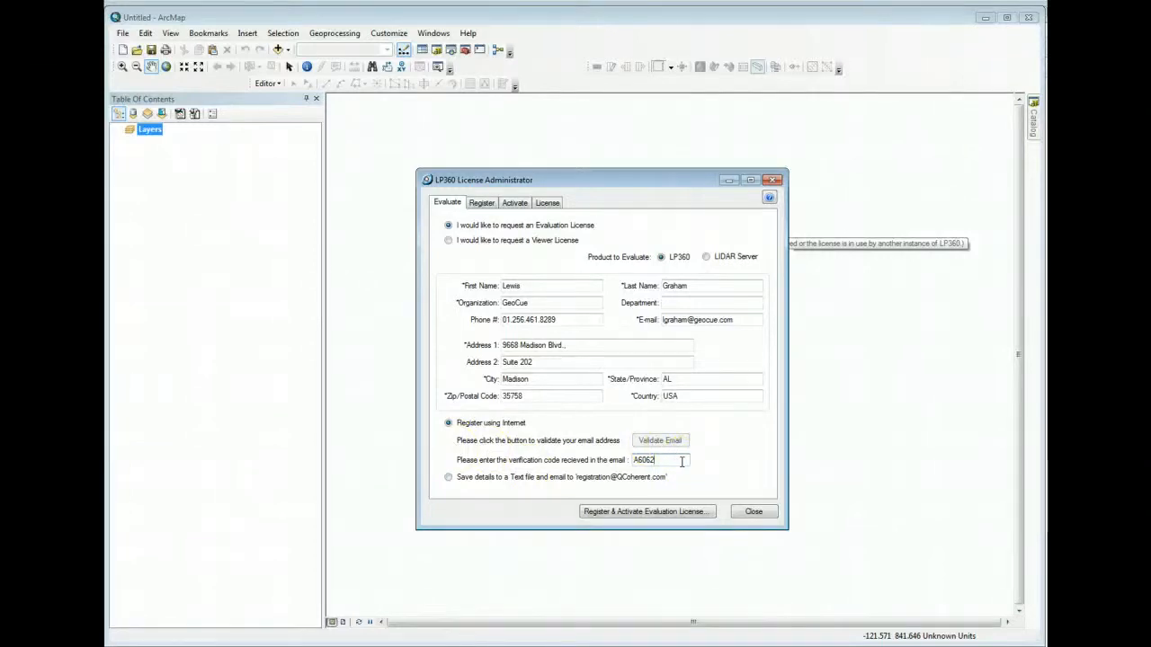
# - Replace the last digit of the verification code with a different one
pyautogui.press('BackSpace')
pyautogui.write('3')
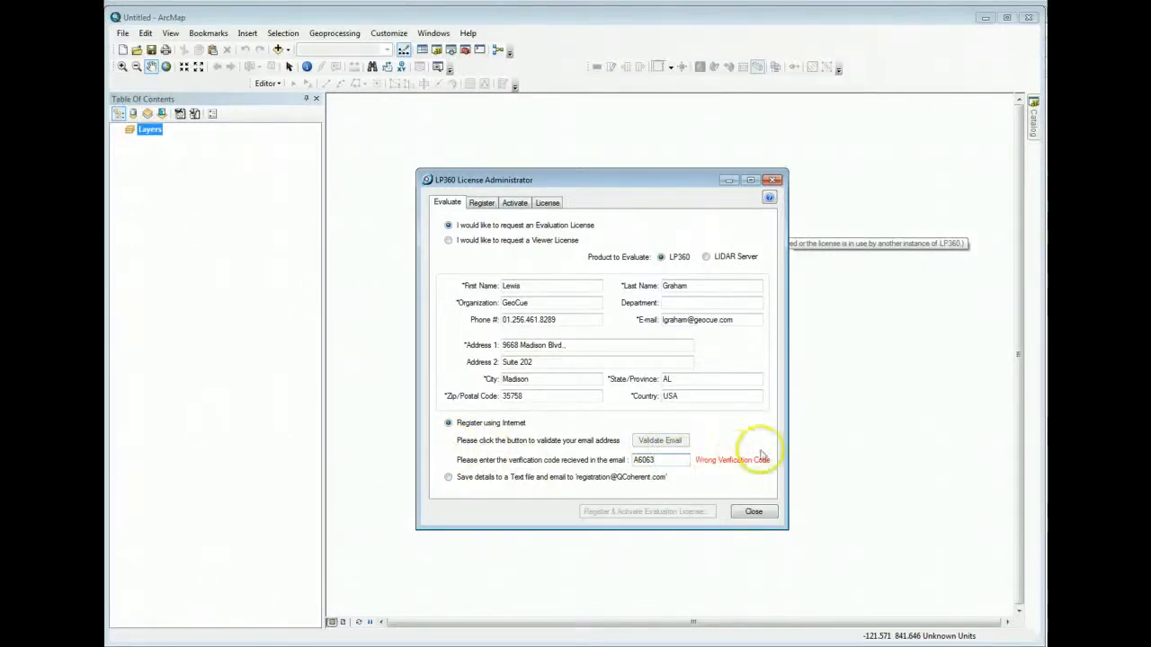
# - Correct the last digit of the verification code, then register and activate the LP360 evaluation license, closing the License Administrator and Extensions dialogs
pyautogui.press('BackSpace')
pyautogui.write('2')
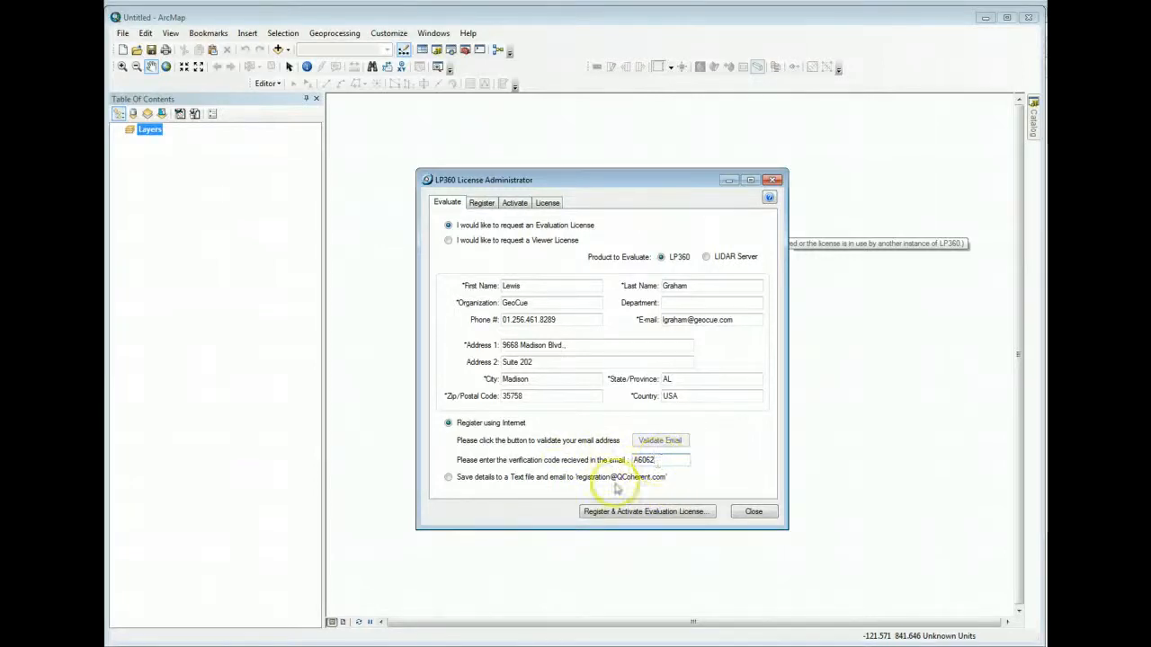
pyautogui.click(669, 513)
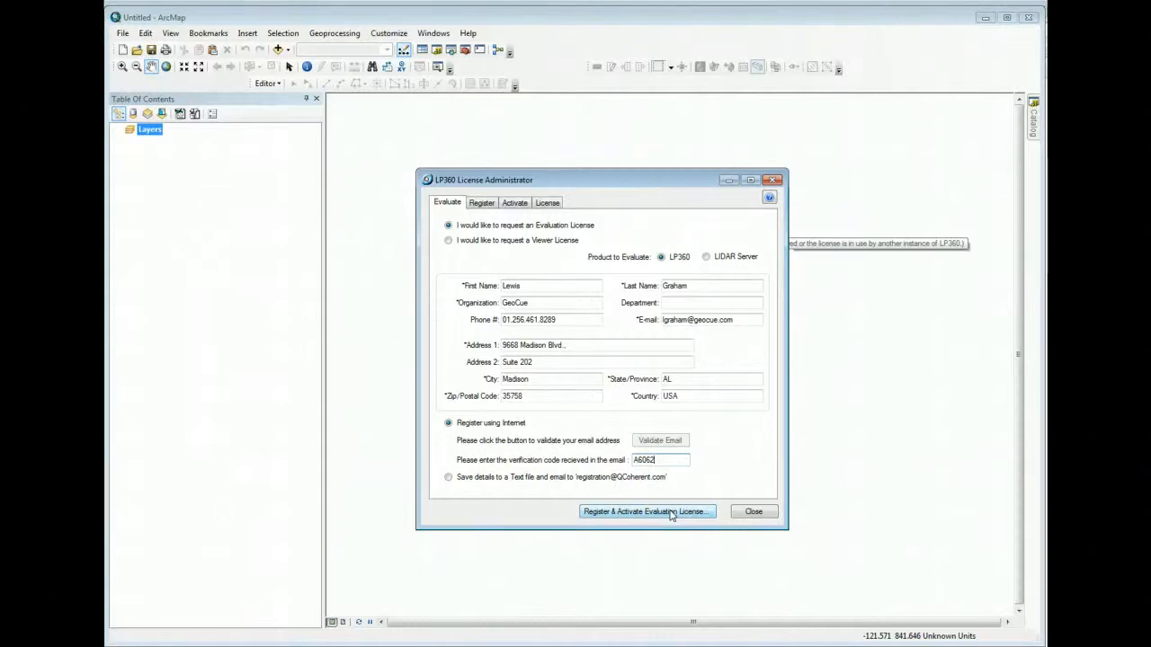
pyautogui.click(670, 513)
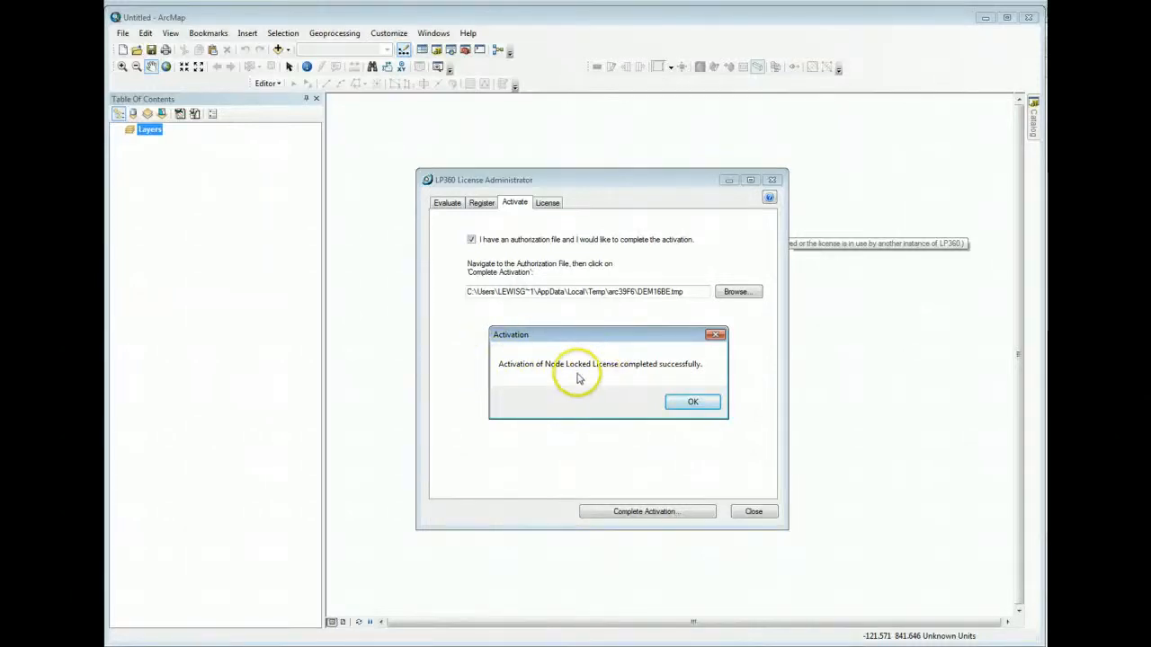
pyautogui.click(693, 402)
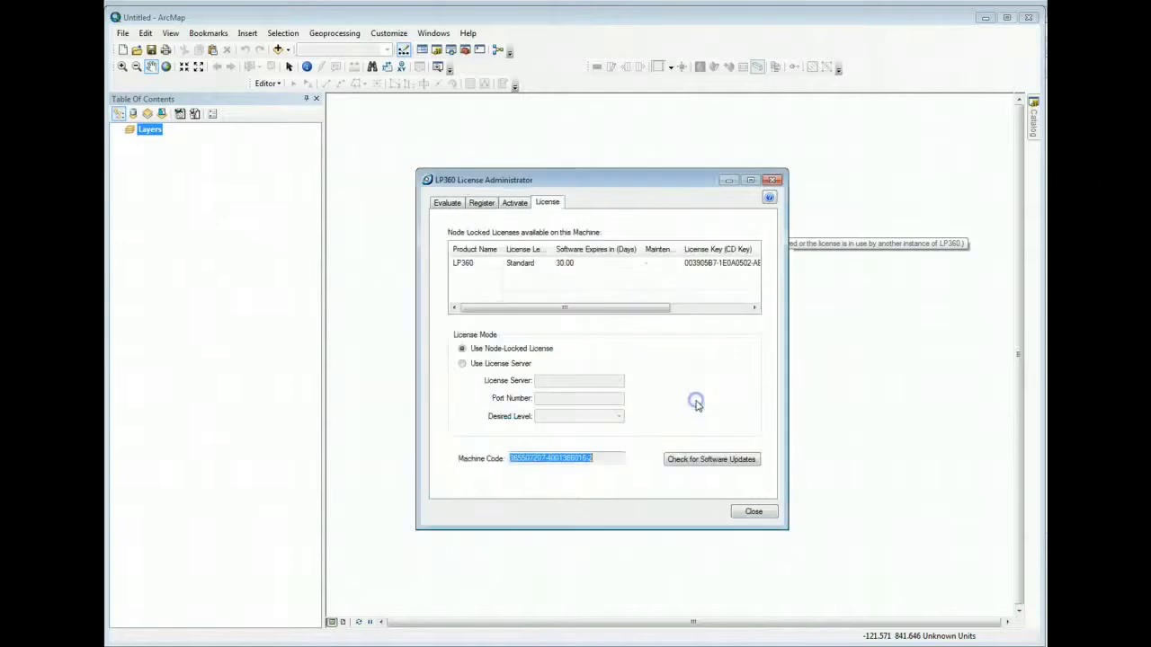
pyautogui.click(754, 512)
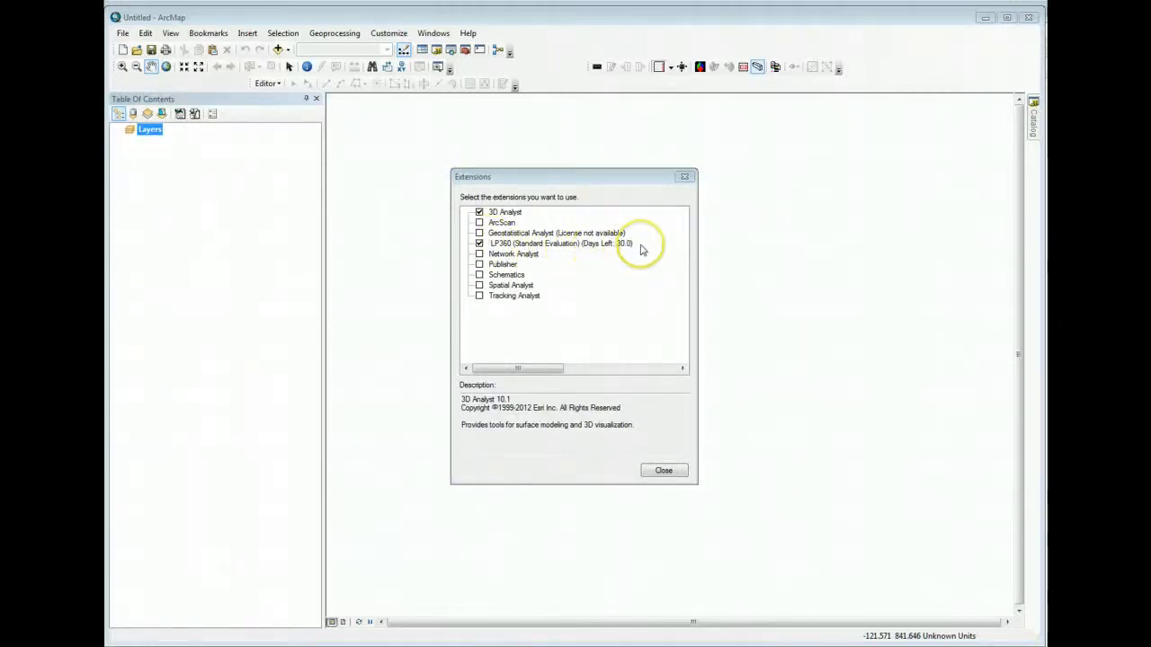
pyautogui.click(670, 472)
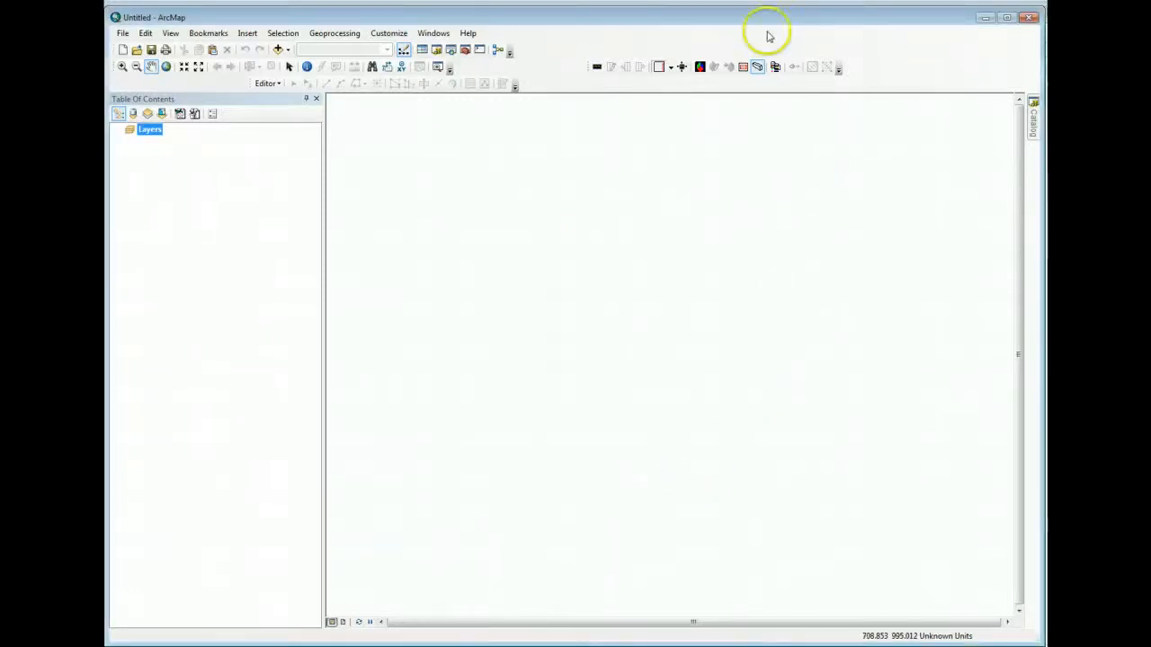
# - Check ArcMap's list of available toolbars for the LP360 entries, leaving the toolbar selection as it is
pyautogui.rightClick(738, 42)
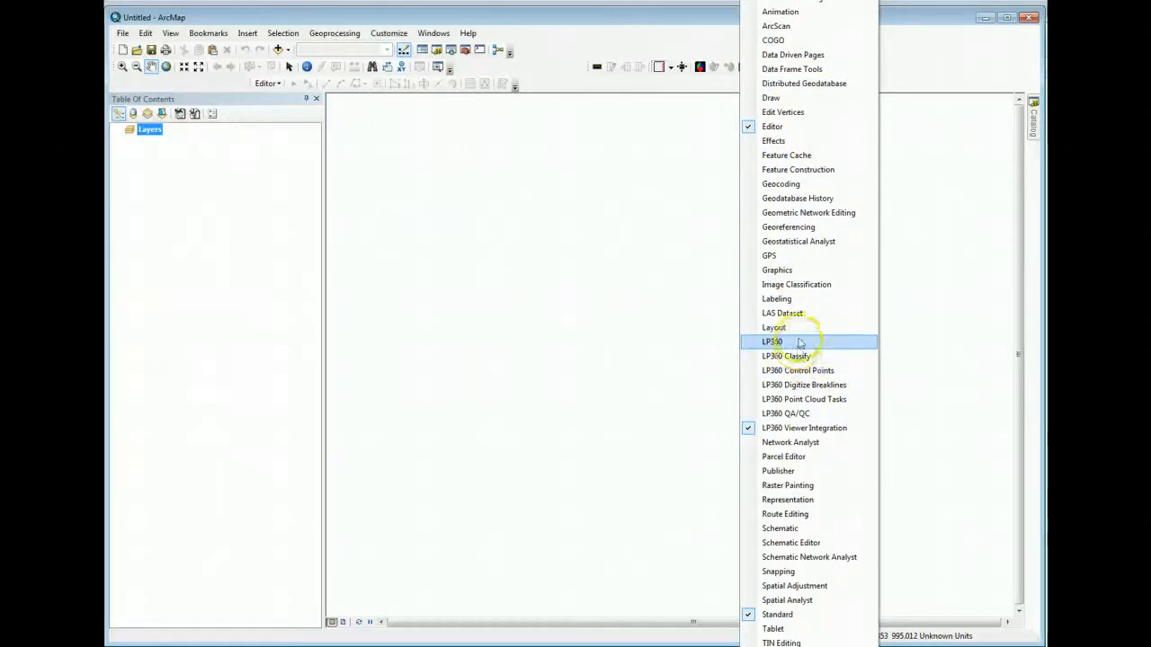
pyautogui.click(646, 327)
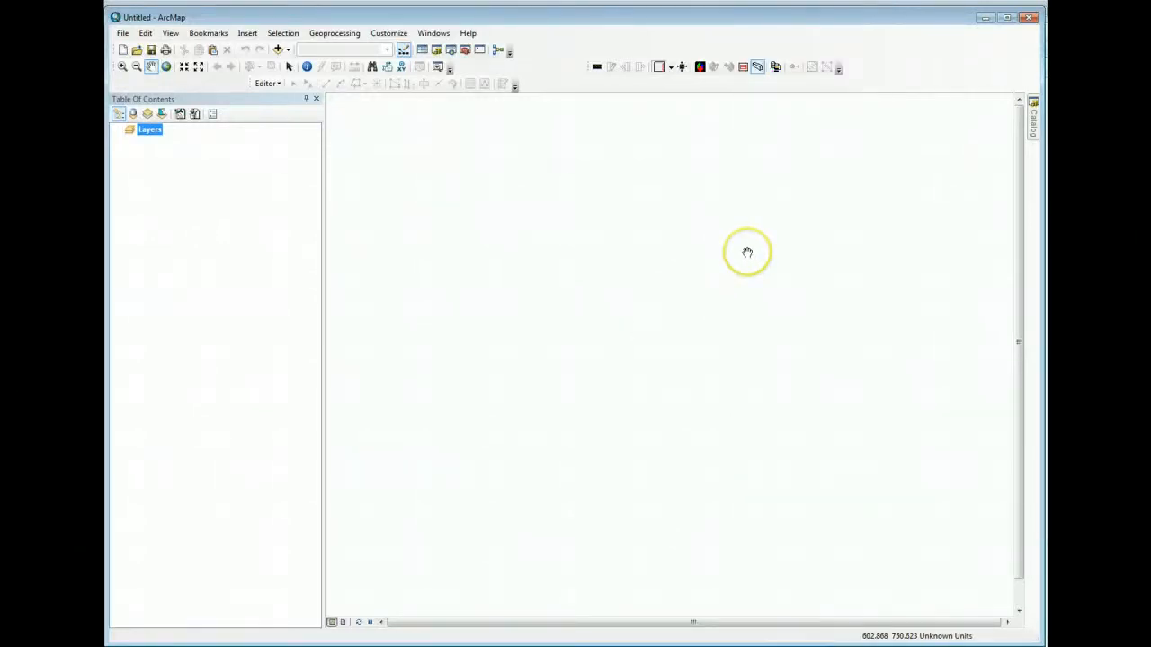